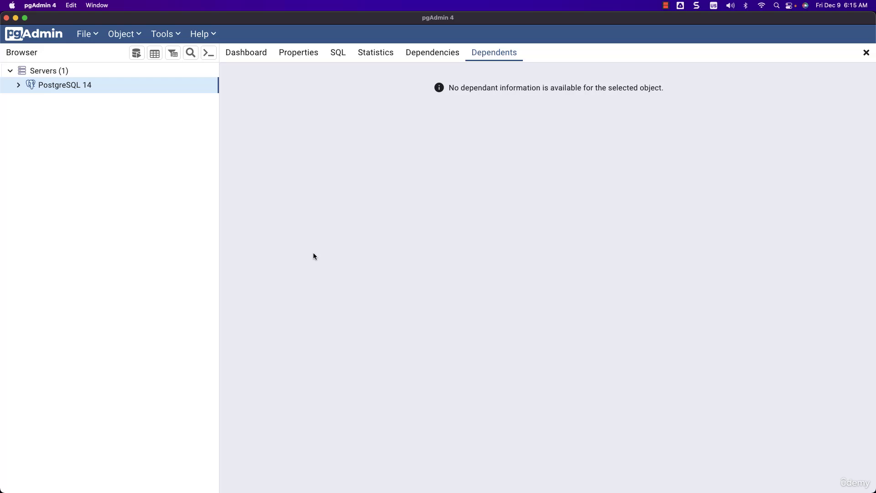
Step: Switch to the blank Lucidspark board in Safari, add a rectangle near its upper part, and enlarge it into a container
{"action": "key", "text": "super+Tab"}
{"action": "left_click", "coordinate": [314, 256]}
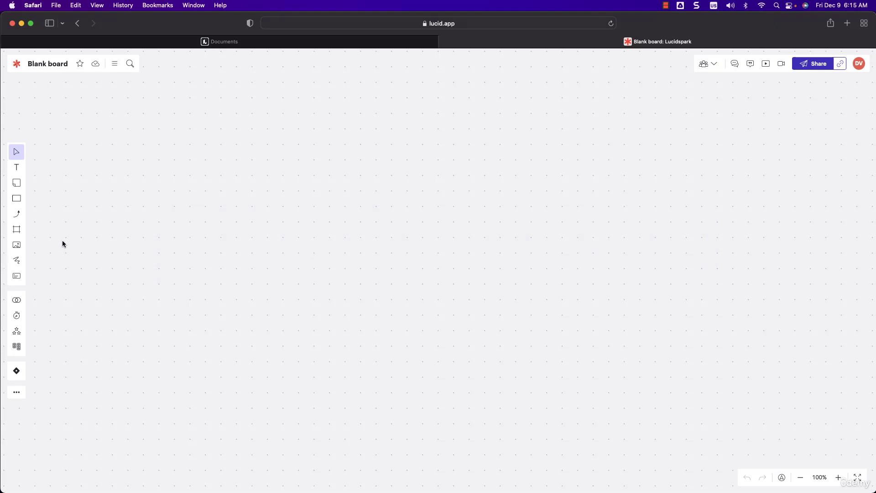
{"action": "left_click_drag", "start_coordinate": [17, 198], "coordinate": [247, 129]}
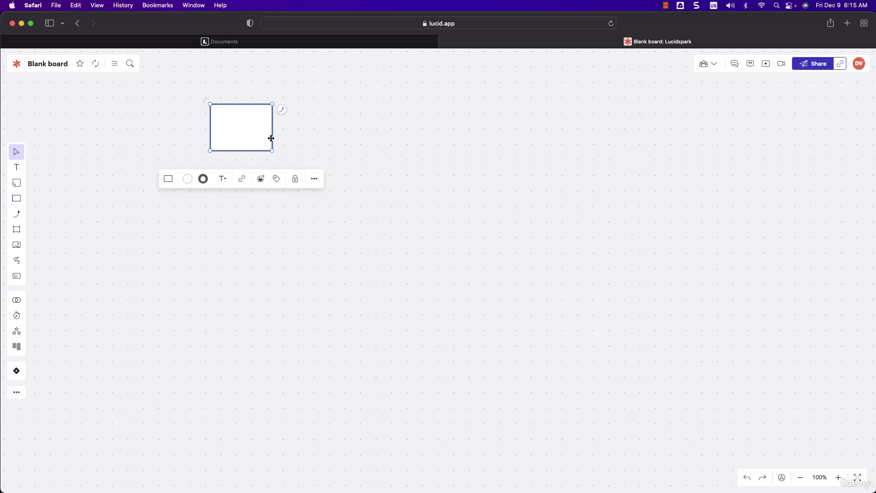
{"action": "left_click_drag", "start_coordinate": [271, 129], "coordinate": [352, 133]}
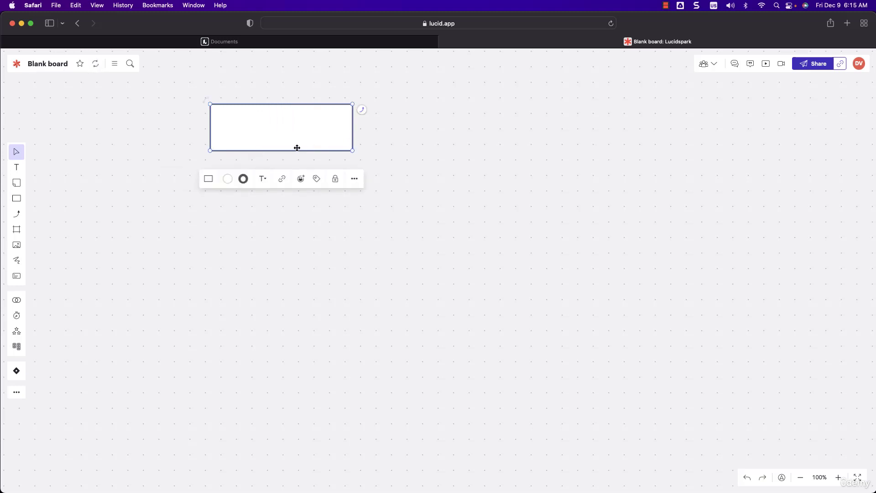
{"action": "left_click_drag", "start_coordinate": [286, 151], "coordinate": [279, 186]}
Step: Add a cylinder shape inside the rectangle and label it "Postgres Database Server"
{"action": "left_click", "coordinate": [17, 198]}
{"action": "left_click_drag", "start_coordinate": [54, 202], "coordinate": [293, 171]}
{"action": "left_click", "coordinate": [293, 169]}
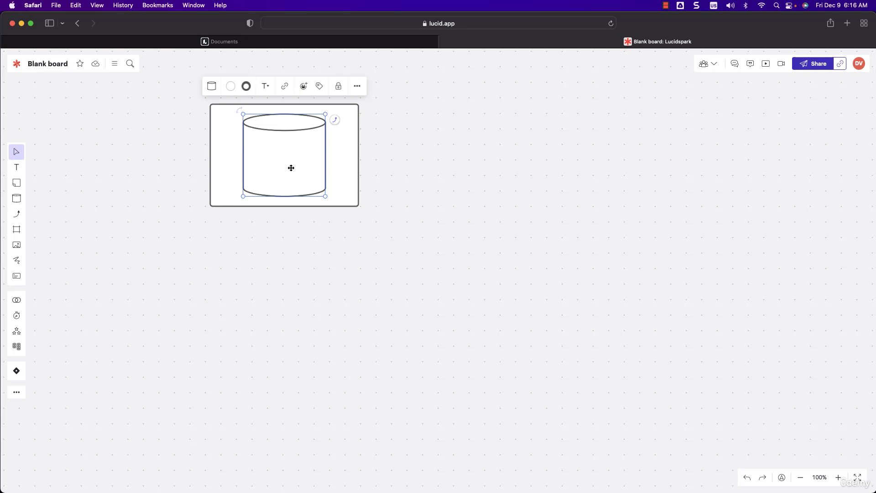
{"action": "type", "text": "Pos"}
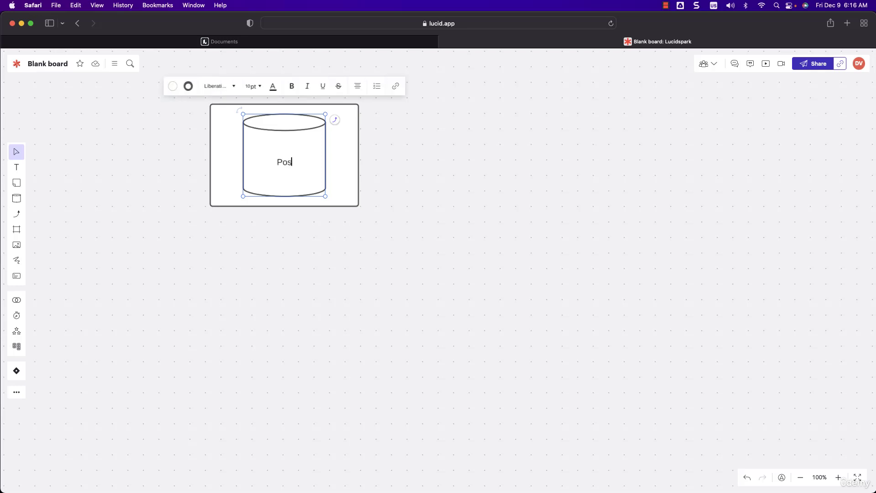
{"action": "type", "text": "tgres Database Server"}
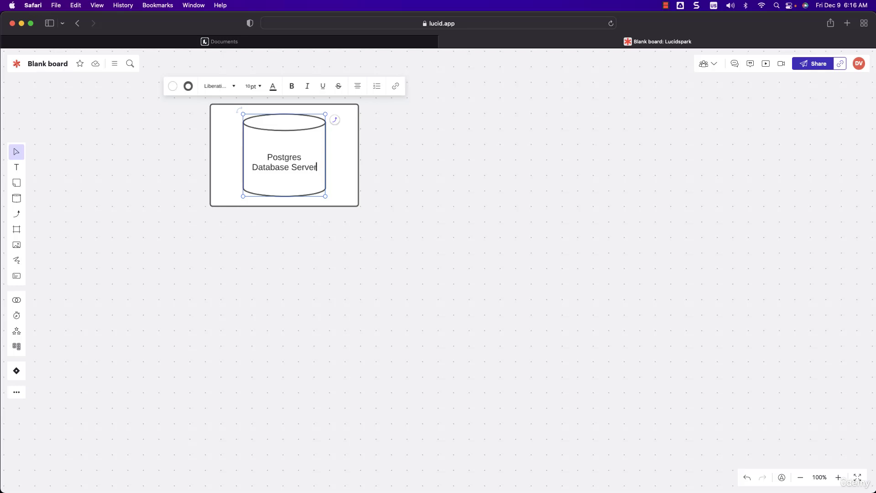
{"action": "key", "text": "Escape"}
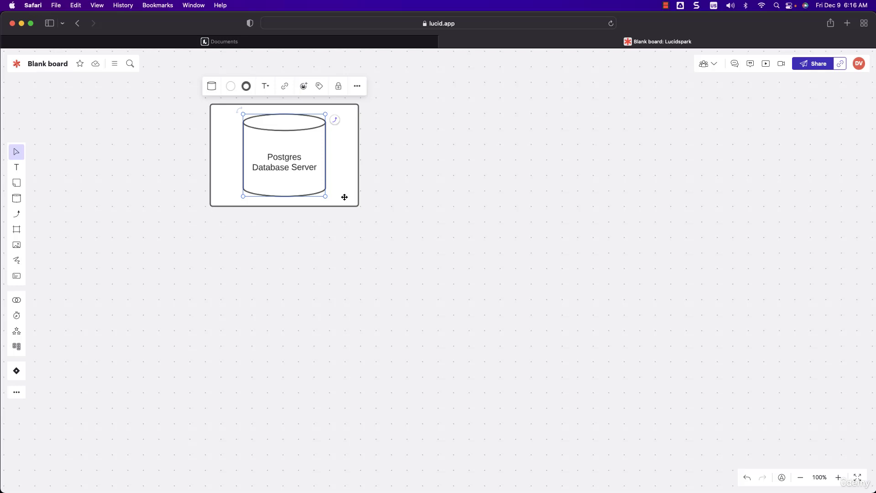
Step: Enlarge the outer rectangle to the right and downward, leaving free space around the cylinder
{"action": "left_click", "coordinate": [344, 197]}
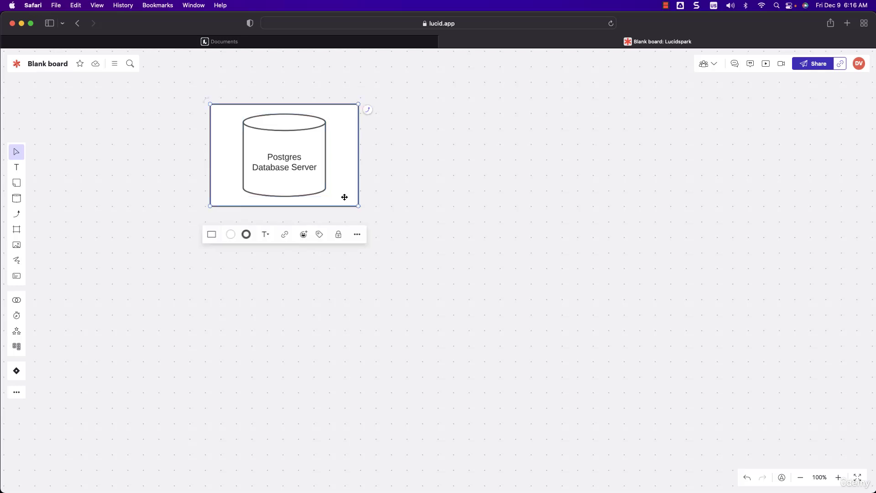
{"action": "left_click_drag", "start_coordinate": [358, 205], "coordinate": [477, 300]}
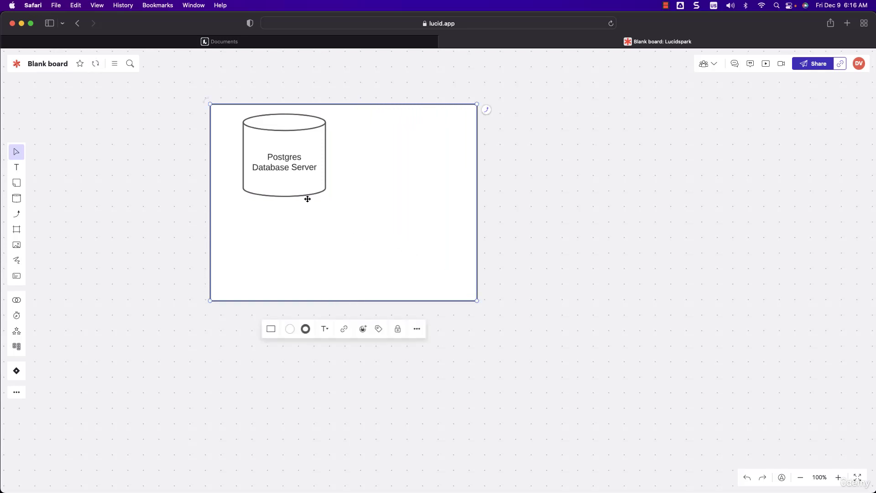
{"action": "left_click", "coordinate": [290, 169]}
{"action": "left_click", "coordinate": [317, 173]}
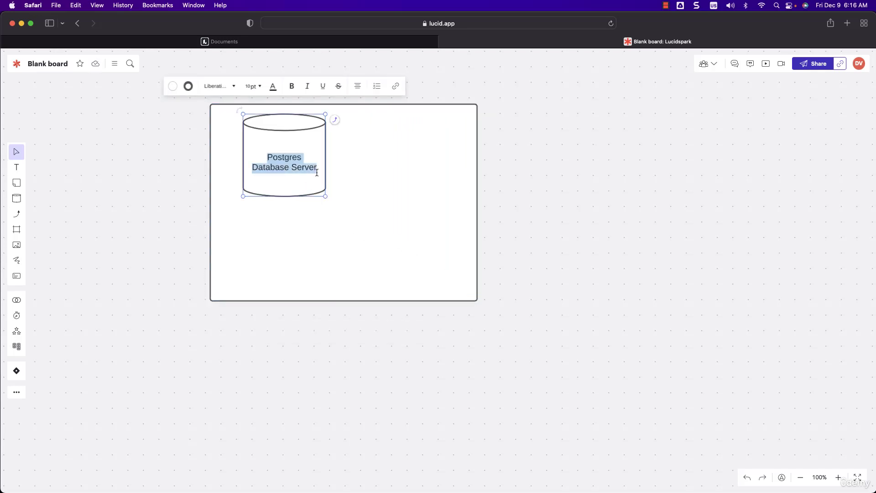
{"action": "left_click", "coordinate": [315, 227]}
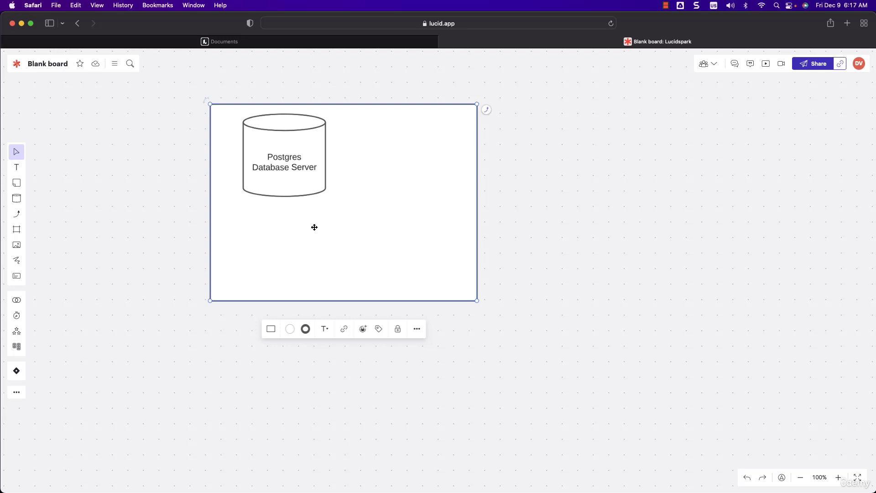
Step: Move the cylinder to the right side of the rectangle, enlarge it, and remove the text inside it
{"action": "left_click_drag", "start_coordinate": [306, 182], "coordinate": [429, 181]}
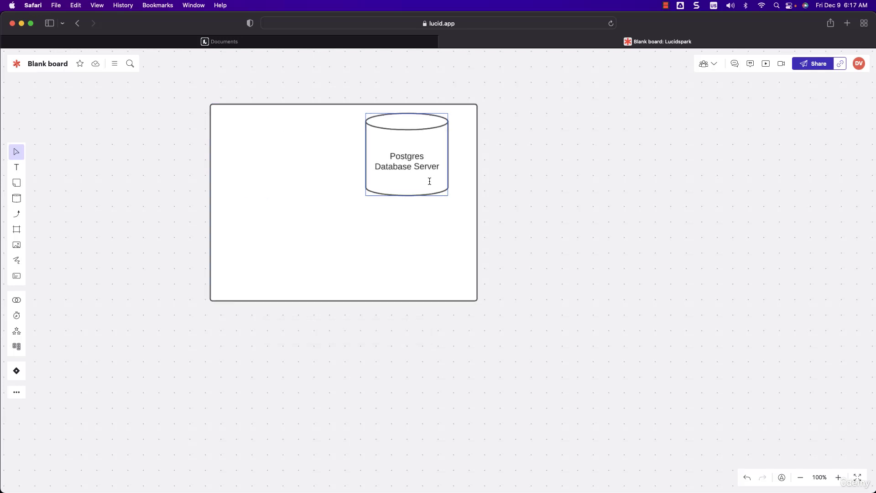
{"action": "left_click", "coordinate": [429, 181]}
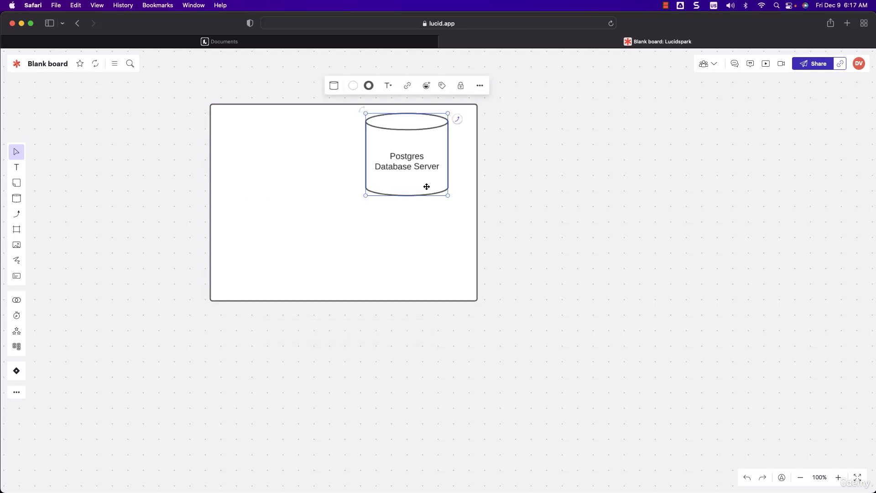
{"action": "left_click_drag", "start_coordinate": [366, 196], "coordinate": [350, 222]}
{"action": "double_click", "coordinate": [401, 179]}
{"action": "key", "text": "BackSpace"}
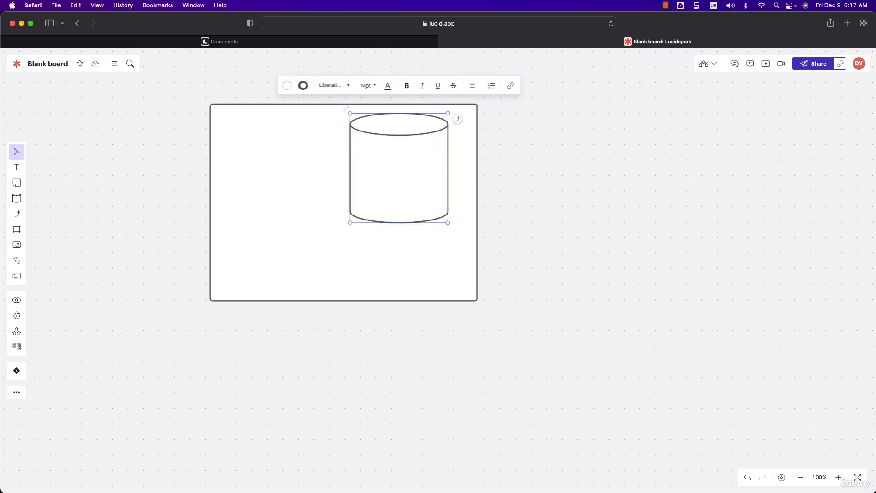
Step: Add a text label "Postgres Database Server" directly below the large cylinder and align it with the cylinder
{"action": "left_click_drag", "start_coordinate": [16, 167], "coordinate": [394, 239]}
{"action": "left_click_drag", "start_coordinate": [394, 239], "coordinate": [394, 238]}
{"action": "type", "text": "Postg"}
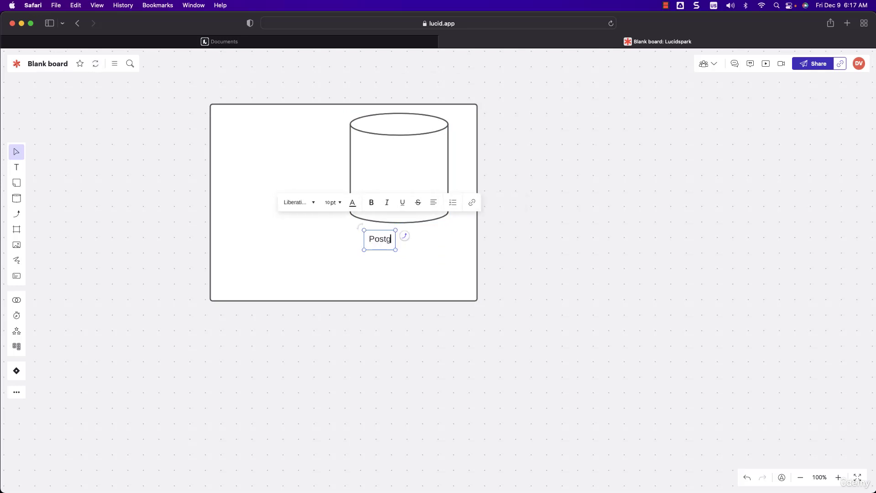
{"action": "type", "text": "res Database "}
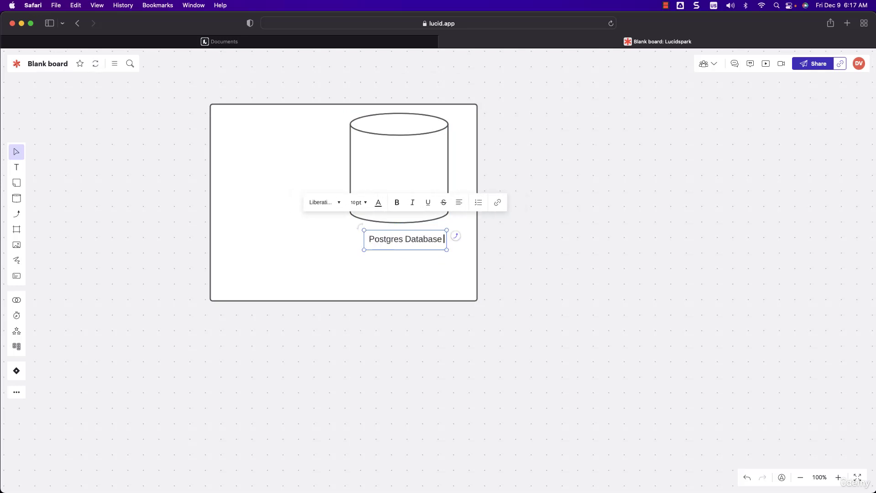
{"action": "type", "text": "Server"}
{"action": "key", "text": "Escape"}
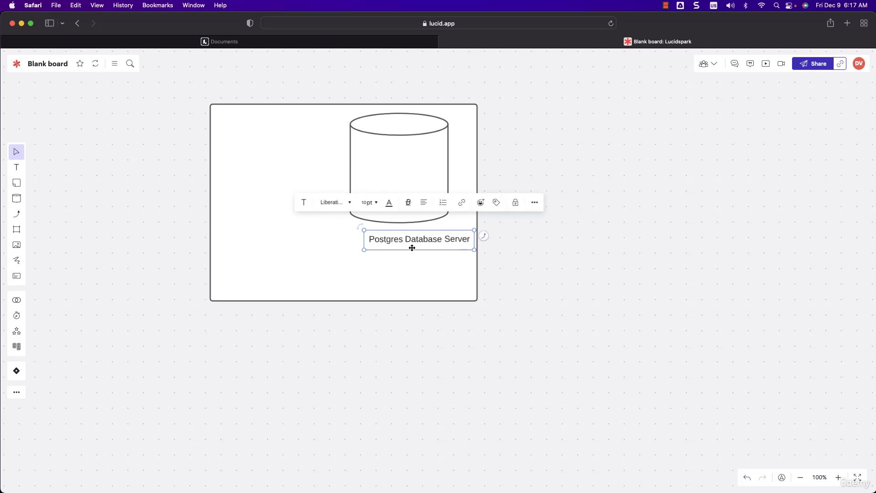
{"action": "left_click_drag", "start_coordinate": [410, 248], "coordinate": [395, 249]}
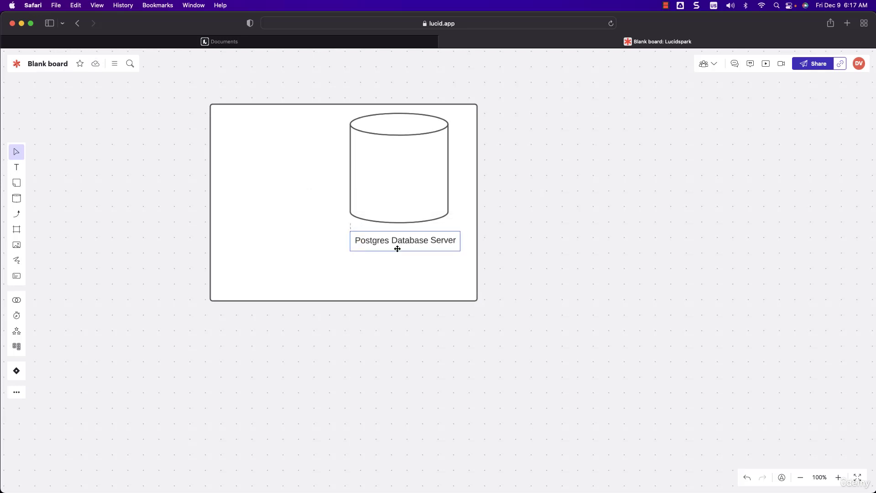
Step: Add a small cylinder labelled "postgres" in the upper left part of the large cylinder
{"action": "left_click", "coordinate": [16, 198]}
{"action": "left_click_drag", "start_coordinate": [54, 202], "coordinate": [398, 169]}
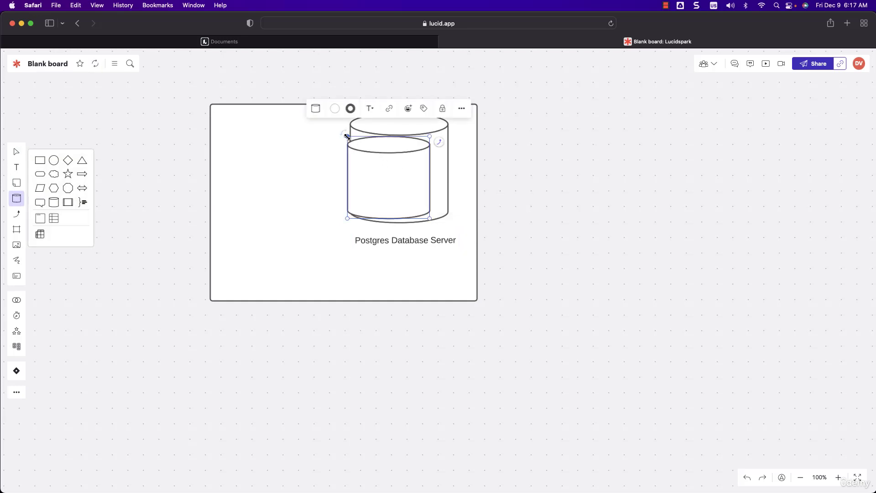
{"action": "left_click_drag", "start_coordinate": [347, 136], "coordinate": [393, 170]}
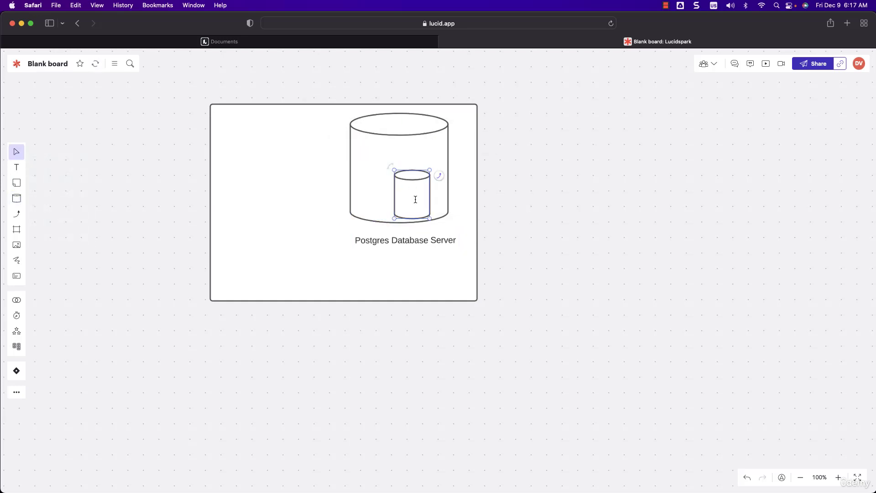
{"action": "left_click_drag", "start_coordinate": [415, 198], "coordinate": [395, 167]}
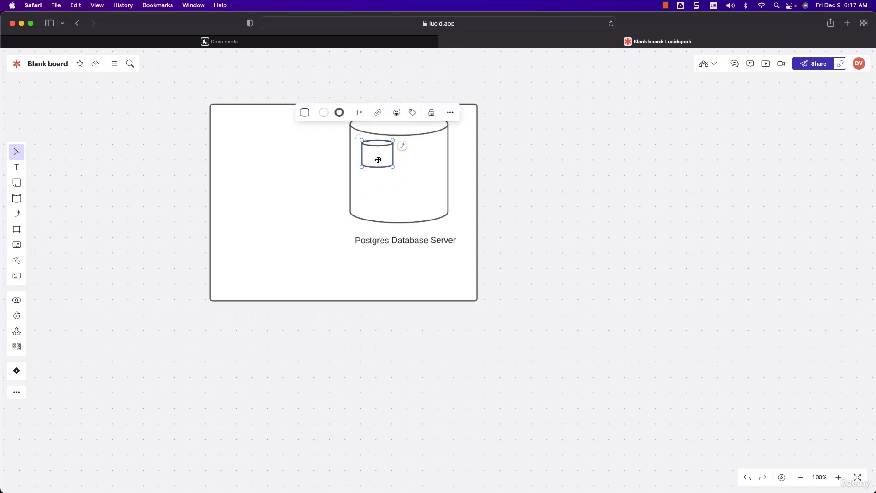
{"action": "type", "text": "P"}
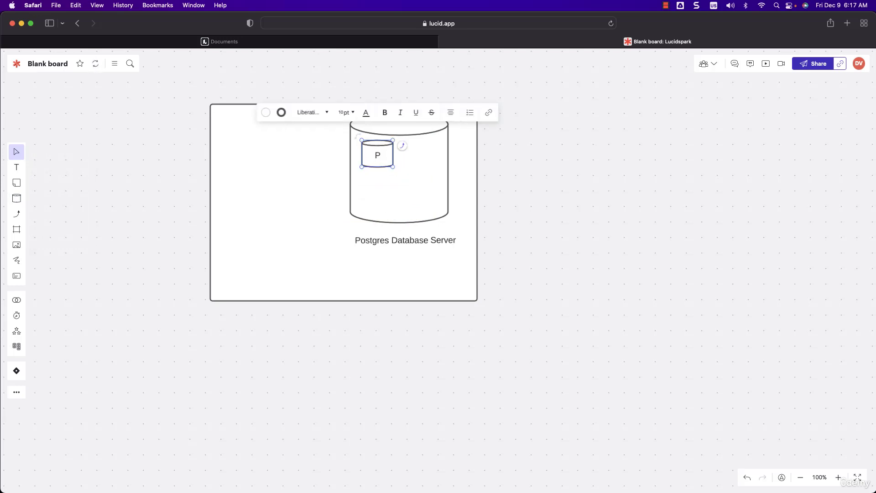
{"action": "key", "text": "BackSpace"}
{"action": "type", "text": "postgres"}
{"action": "left_click_drag", "start_coordinate": [393, 167], "coordinate": [382, 190]}
{"action": "left_click", "coordinate": [410, 176]}
Step: Duplicate the small postgres cylinder below the original and change the copy's label to "retail_db"
{"action": "left_click", "coordinate": [394, 161]}
{"action": "key", "text": "super+c"}
{"action": "key", "text": "super+v"}
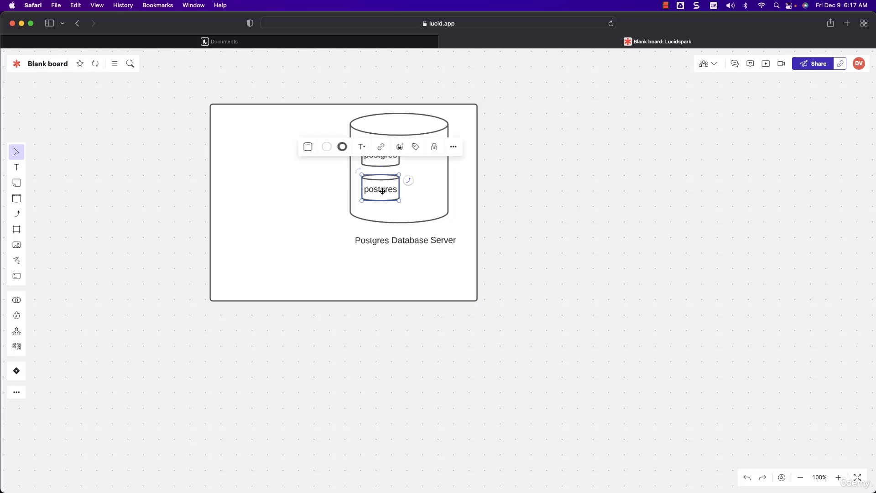
{"action": "double_click", "coordinate": [382, 190]}
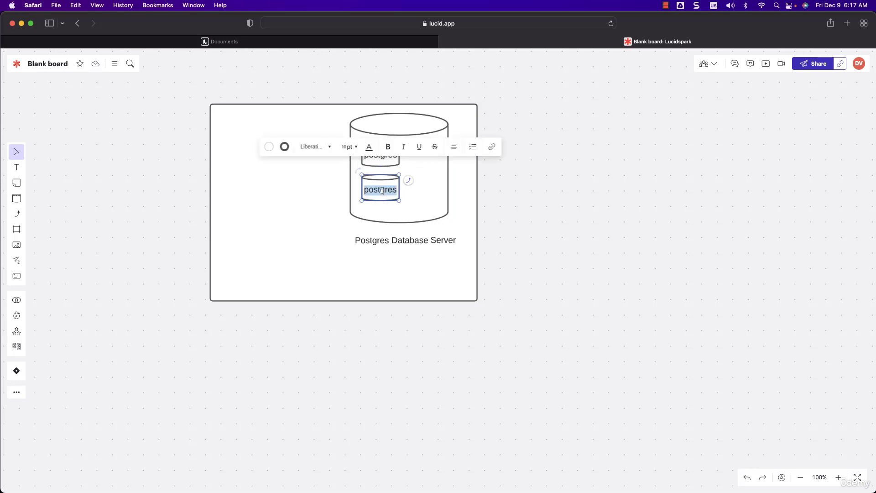
{"action": "type", "text": "i"}
{"action": "key", "text": "BackSpace"}
{"action": "key", "text": "BackSpace"}
{"action": "key", "text": "BackSpace"}
{"action": "key", "text": "BackSpace"}
{"action": "type", "text": "retail_db"}
{"action": "left_click", "coordinate": [552, 204]}
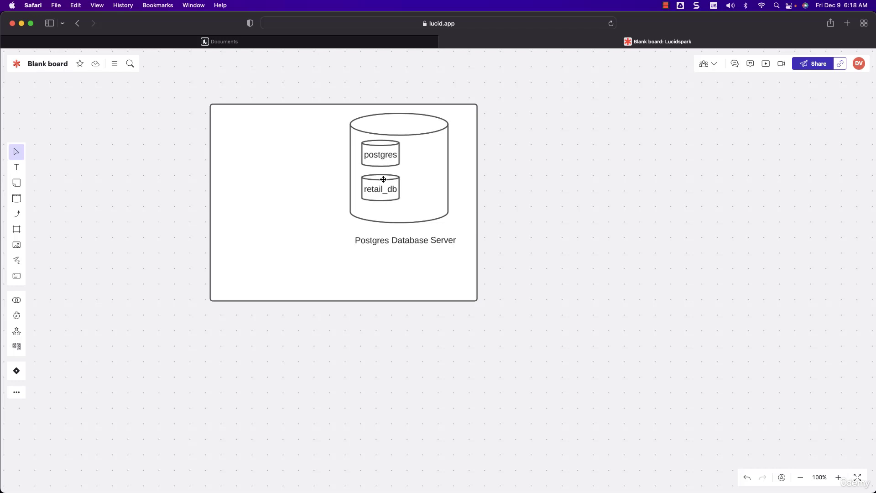
Step: Add a square box to the left of the large cylinder and place the text label "pgAdmin" below it
{"action": "left_click", "coordinate": [17, 204]}
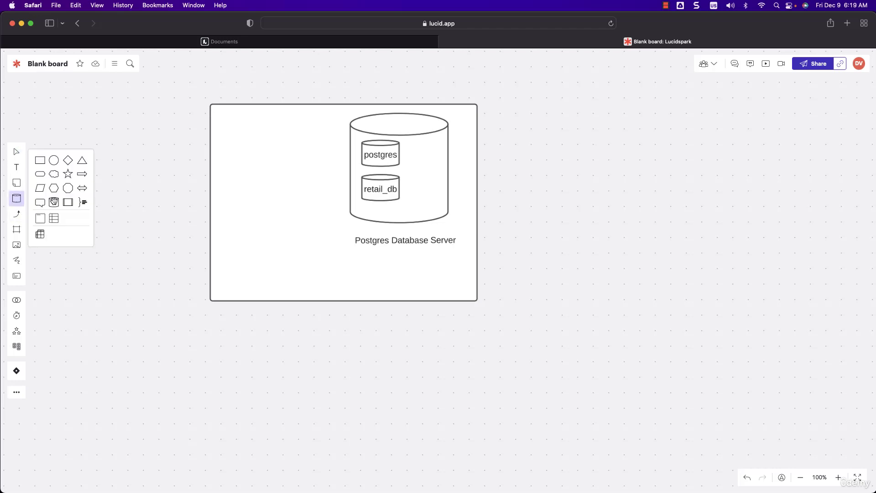
{"action": "left_click_drag", "start_coordinate": [40, 161], "coordinate": [267, 185]}
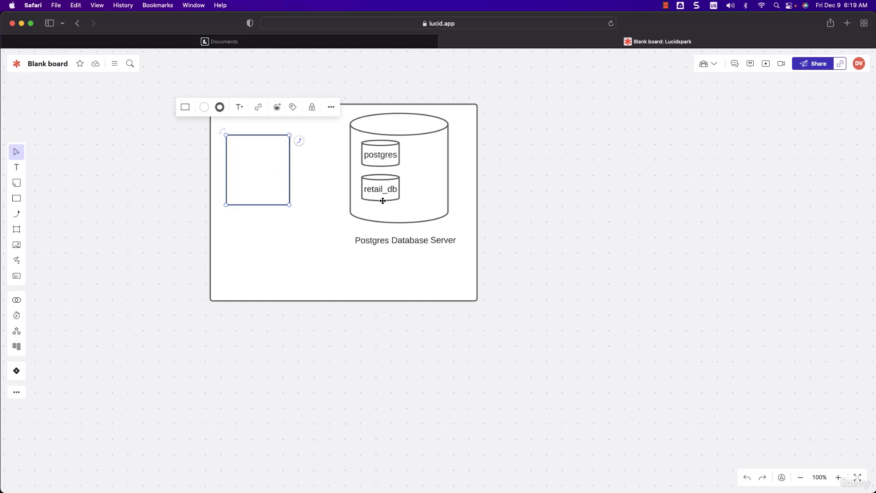
{"action": "double_click", "coordinate": [247, 227]}
{"action": "left_click_drag", "start_coordinate": [251, 229], "coordinate": [257, 226]}
{"action": "left_click", "coordinate": [257, 227]}
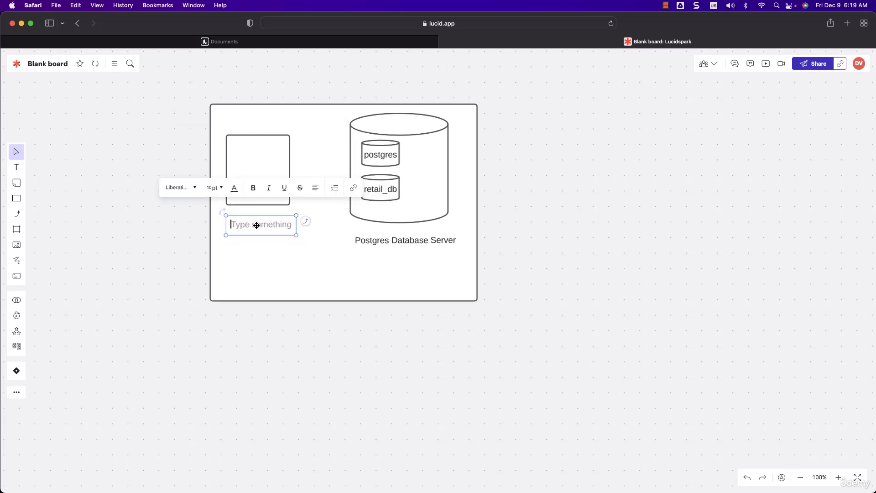
{"action": "type", "text": "pgAdmin"}
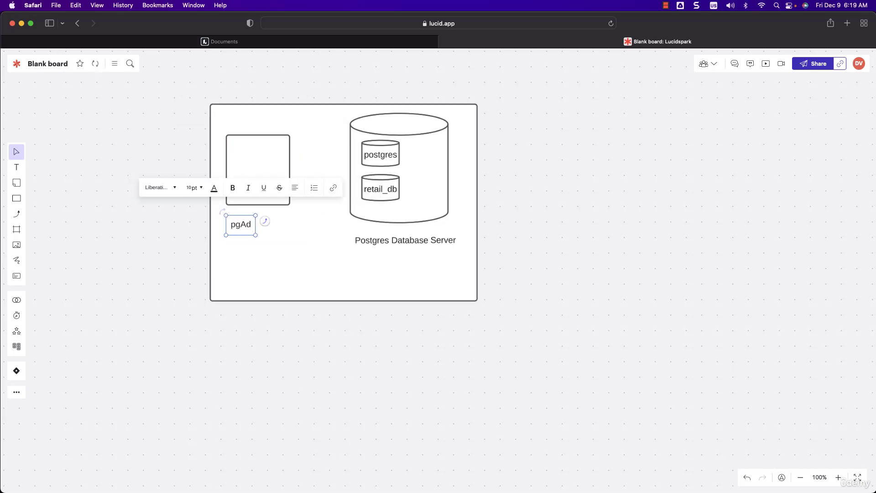
{"action": "left_click", "coordinate": [339, 217]}
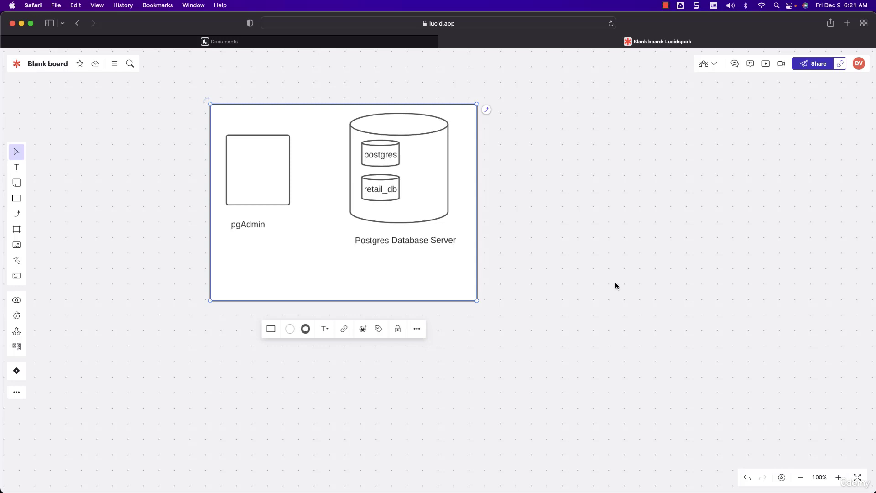
Step: Switch to pgAdmin and open the properties of the PostgreSQL 14 server in the Servers group
{"action": "key", "text": "super+Tab"}
{"action": "key", "text": "super+Tab"}
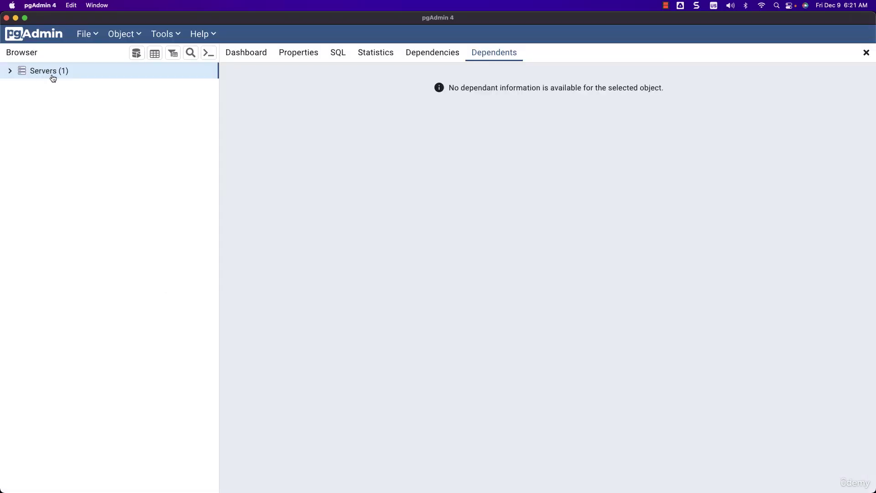
{"action": "key", "text": "super+Tab"}
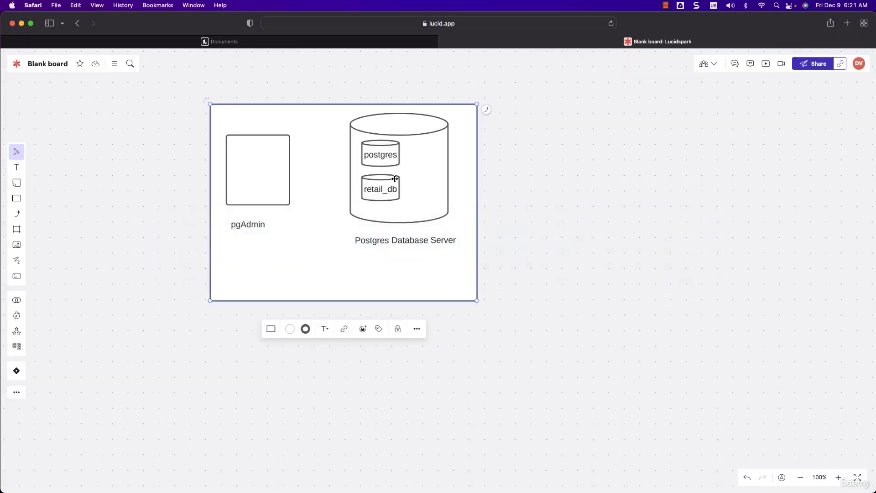
{"action": "key", "text": "super+Tab"}
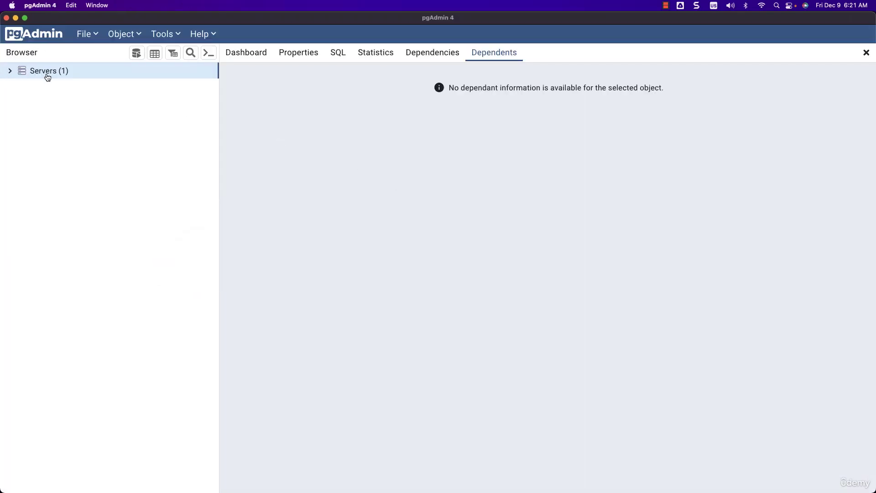
{"action": "left_click", "coordinate": [10, 71]}
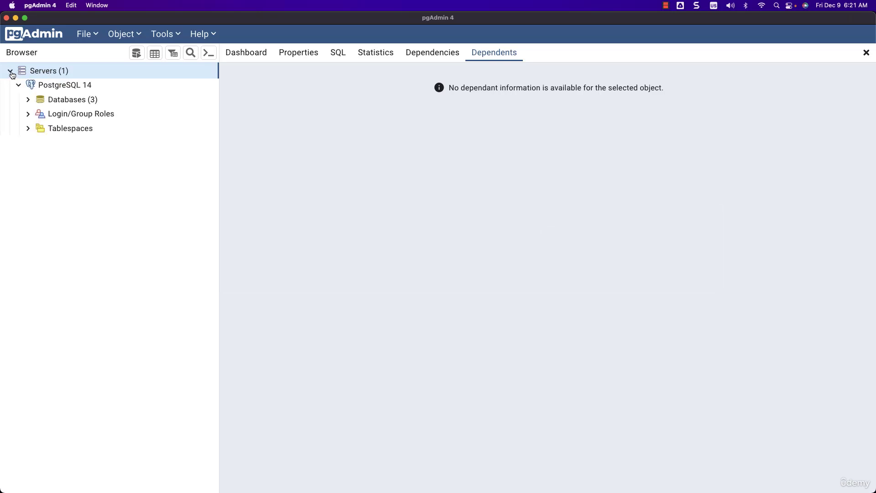
{"action": "right_click", "coordinate": [81, 90]}
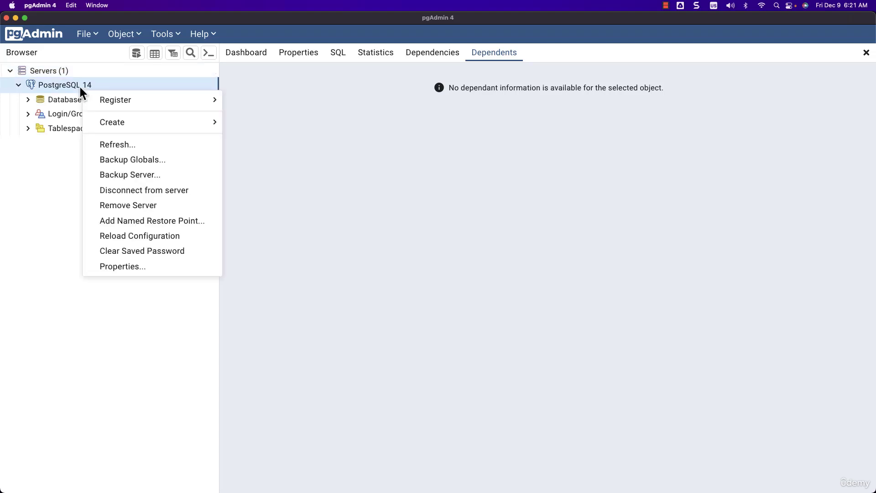
{"action": "left_click", "coordinate": [137, 267]}
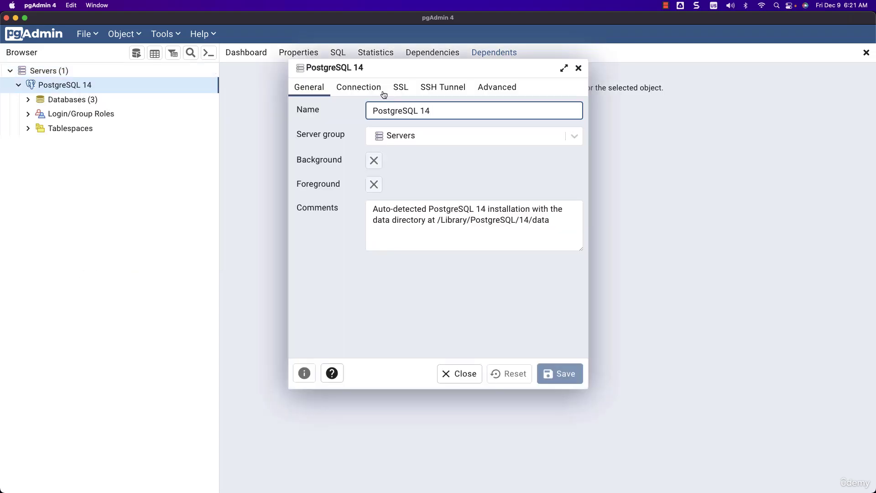
Step: Examine the host, port, maintenance database and username in the PostgreSQL 14 server's connection settings
{"action": "left_click", "coordinate": [363, 89]}
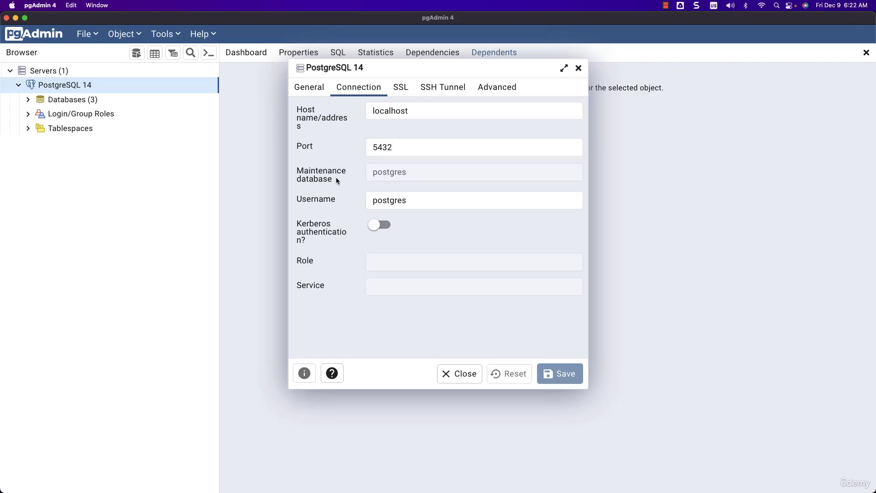
{"action": "left_click", "coordinate": [321, 198]}
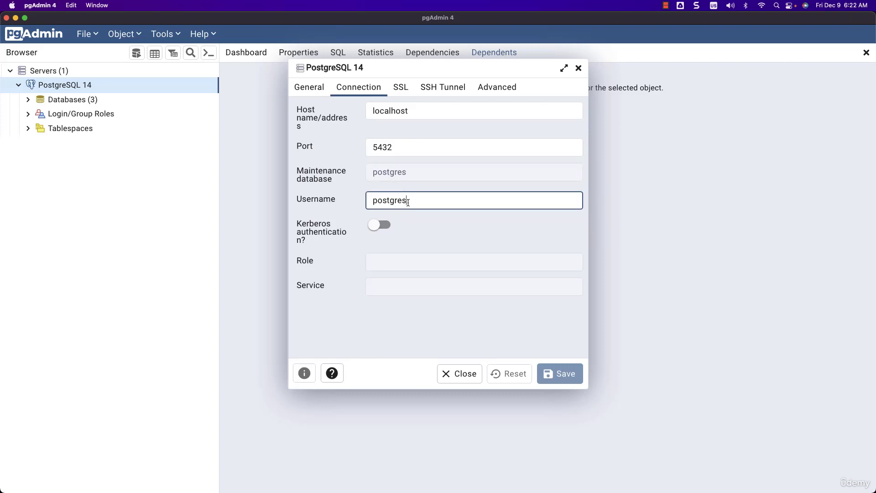
{"action": "left_click", "coordinate": [419, 113]}
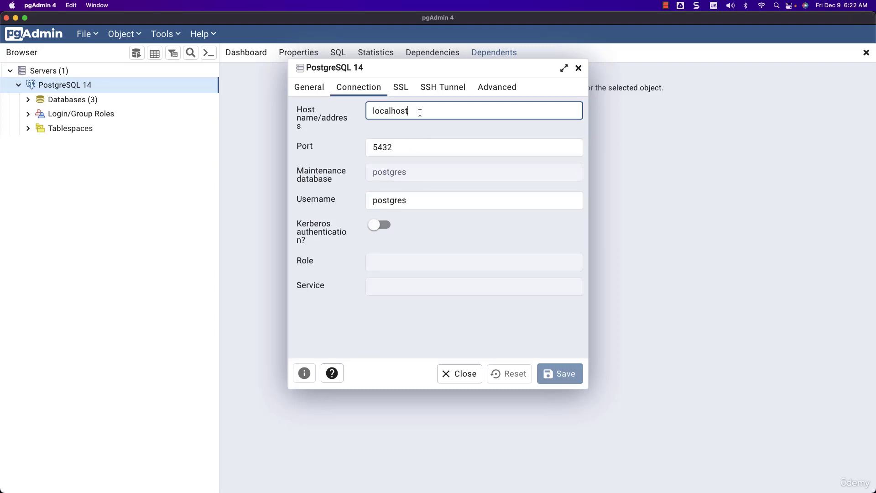
{"action": "left_click", "coordinate": [413, 148]}
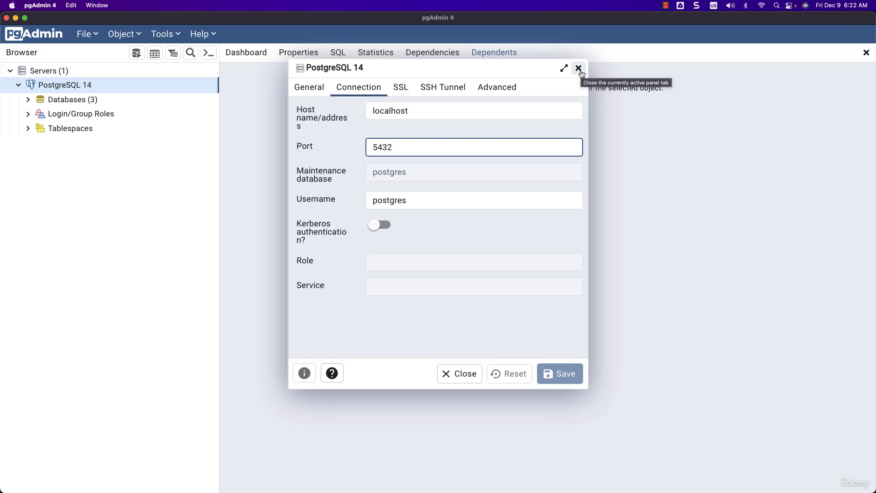
{"action": "left_click", "coordinate": [427, 203]}
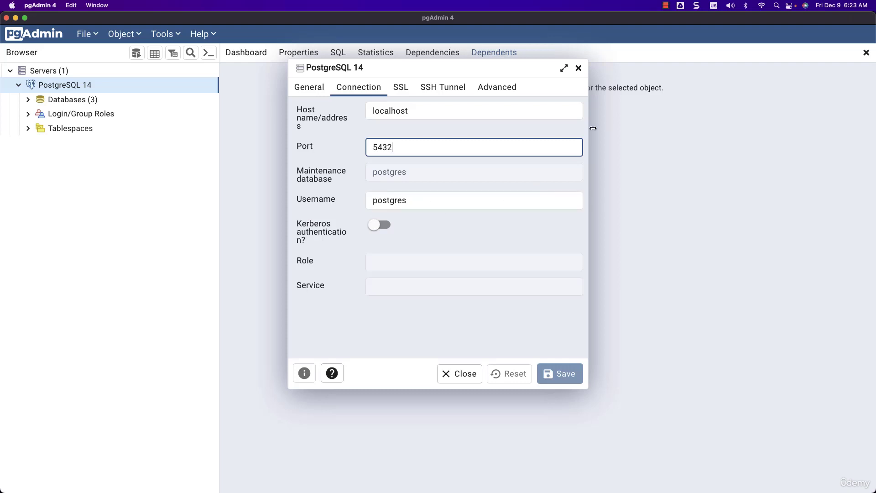
Step: Switch back to the Lucidspark board and place a text label "postgres" inside the upper part of the pgAdmin square
{"action": "key", "text": "super+Tab"}
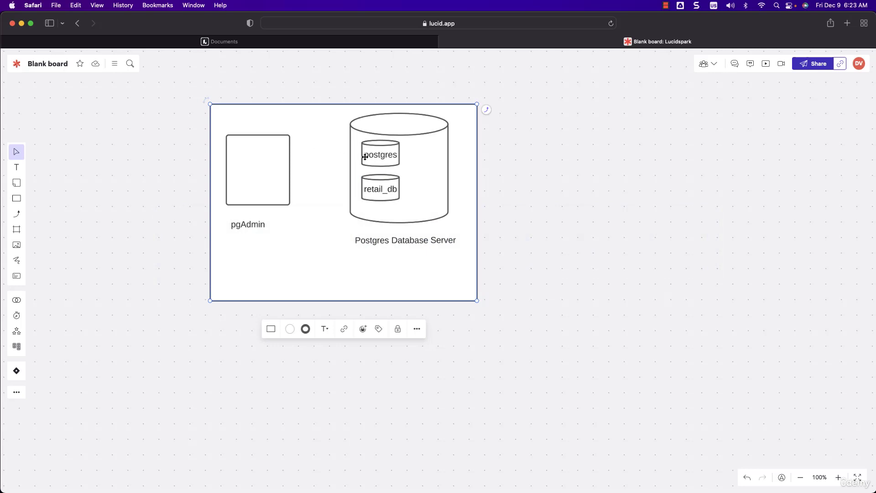
{"action": "left_click", "coordinate": [18, 169]}
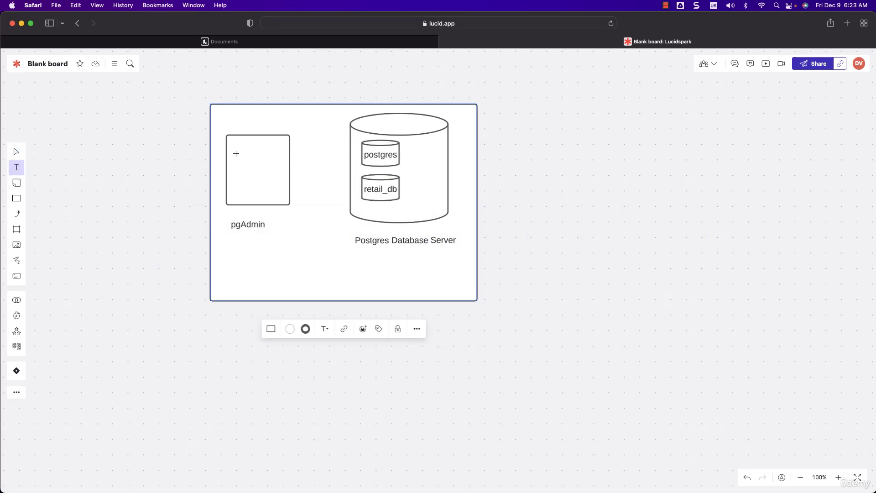
{"action": "left_click_drag", "start_coordinate": [236, 150], "coordinate": [255, 172]}
{"action": "type", "text": "postgres"}
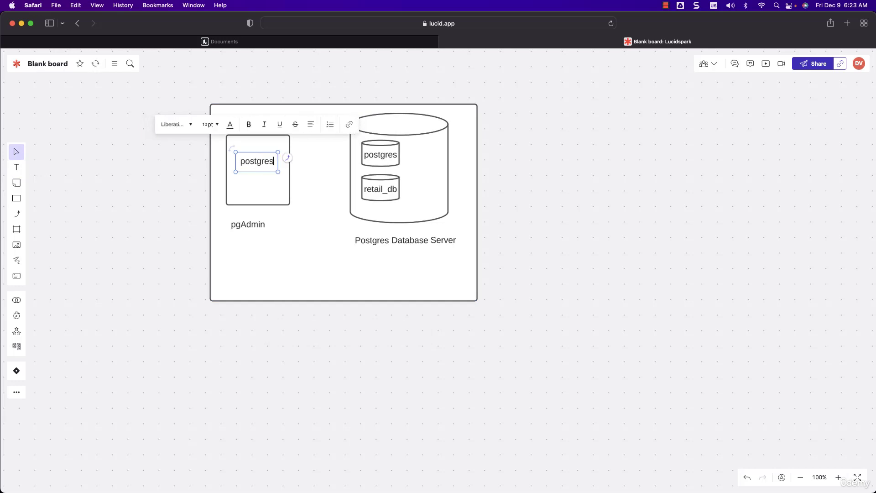
{"action": "left_click", "coordinate": [310, 178]}
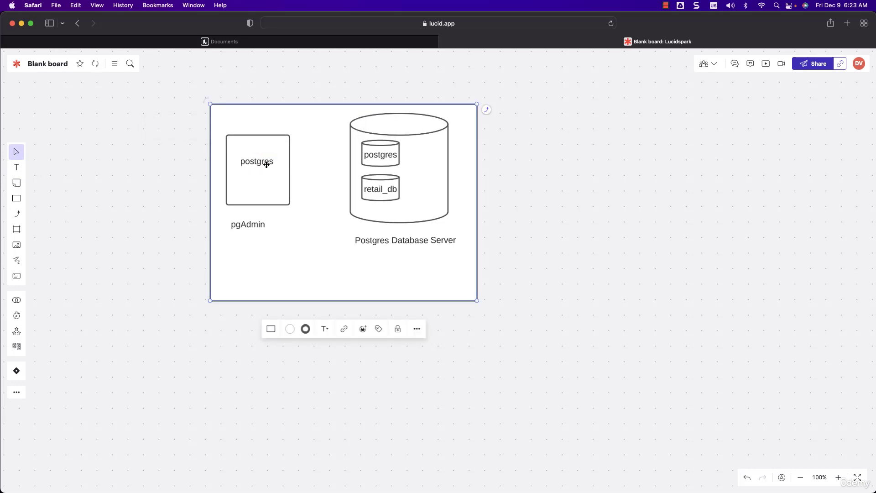
{"action": "left_click_drag", "start_coordinate": [266, 164], "coordinate": [264, 158]}
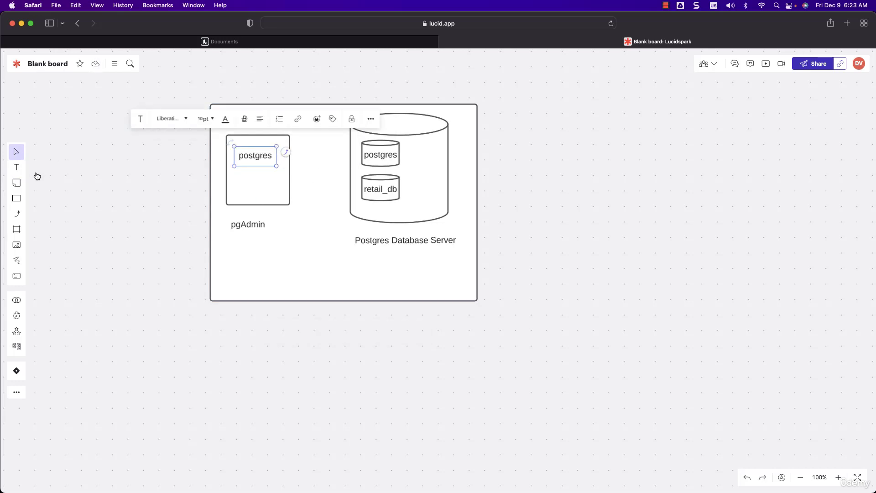
Step: Draw an arrow from the postgres label in the pgAdmin square to the small postgres cylinder in the database server
{"action": "left_click", "coordinate": [16, 213]}
{"action": "left_click_drag", "start_coordinate": [277, 152], "coordinate": [370, 155]}
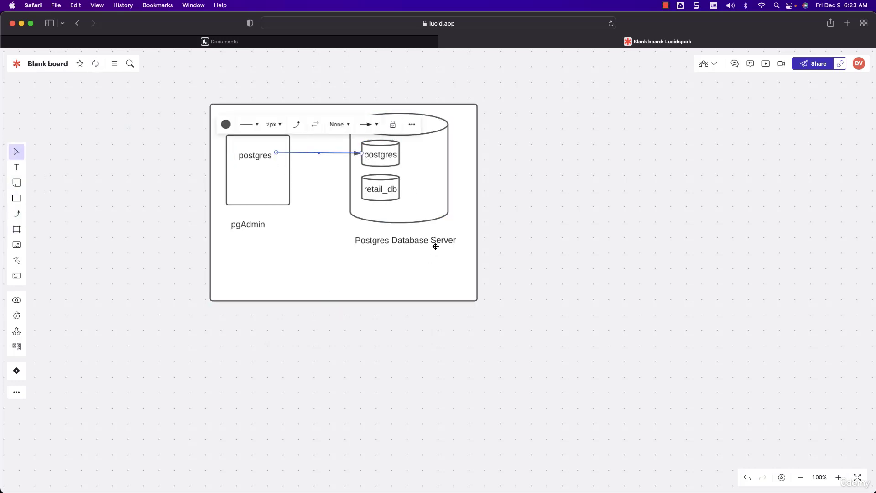